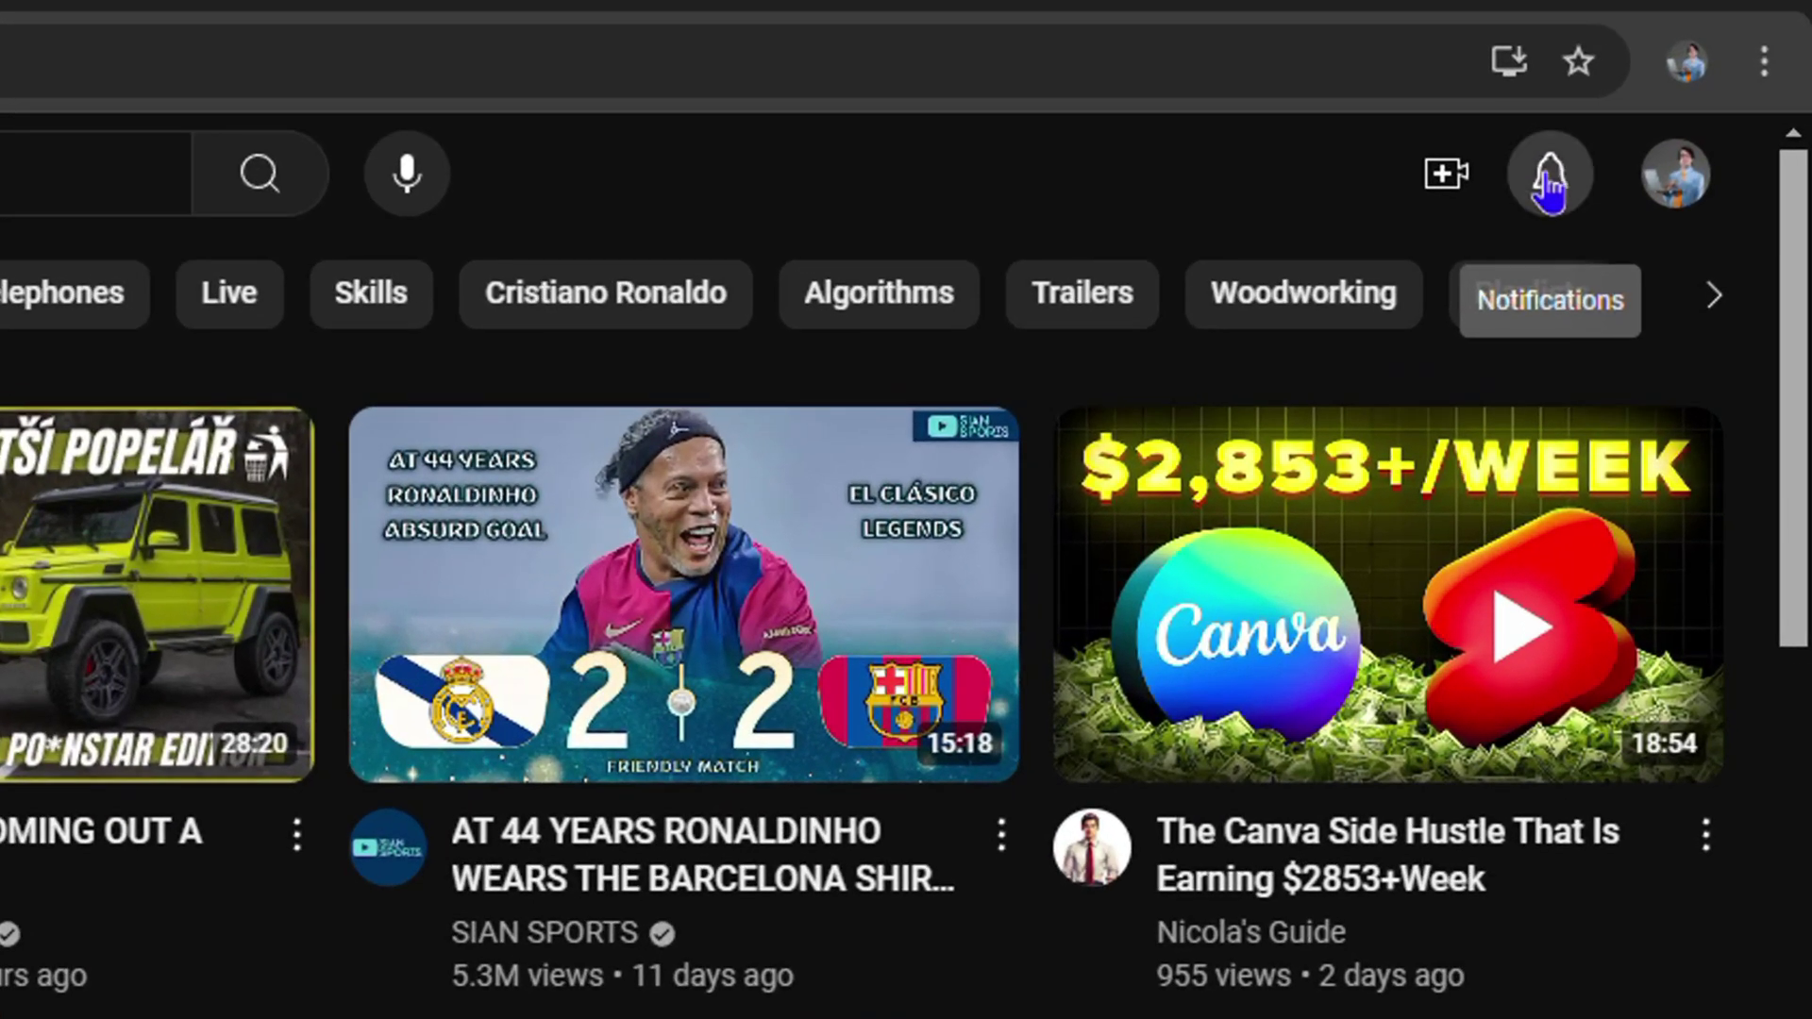
Open the recent notifications panel from the bell icon on the home feed
click(1551, 177)
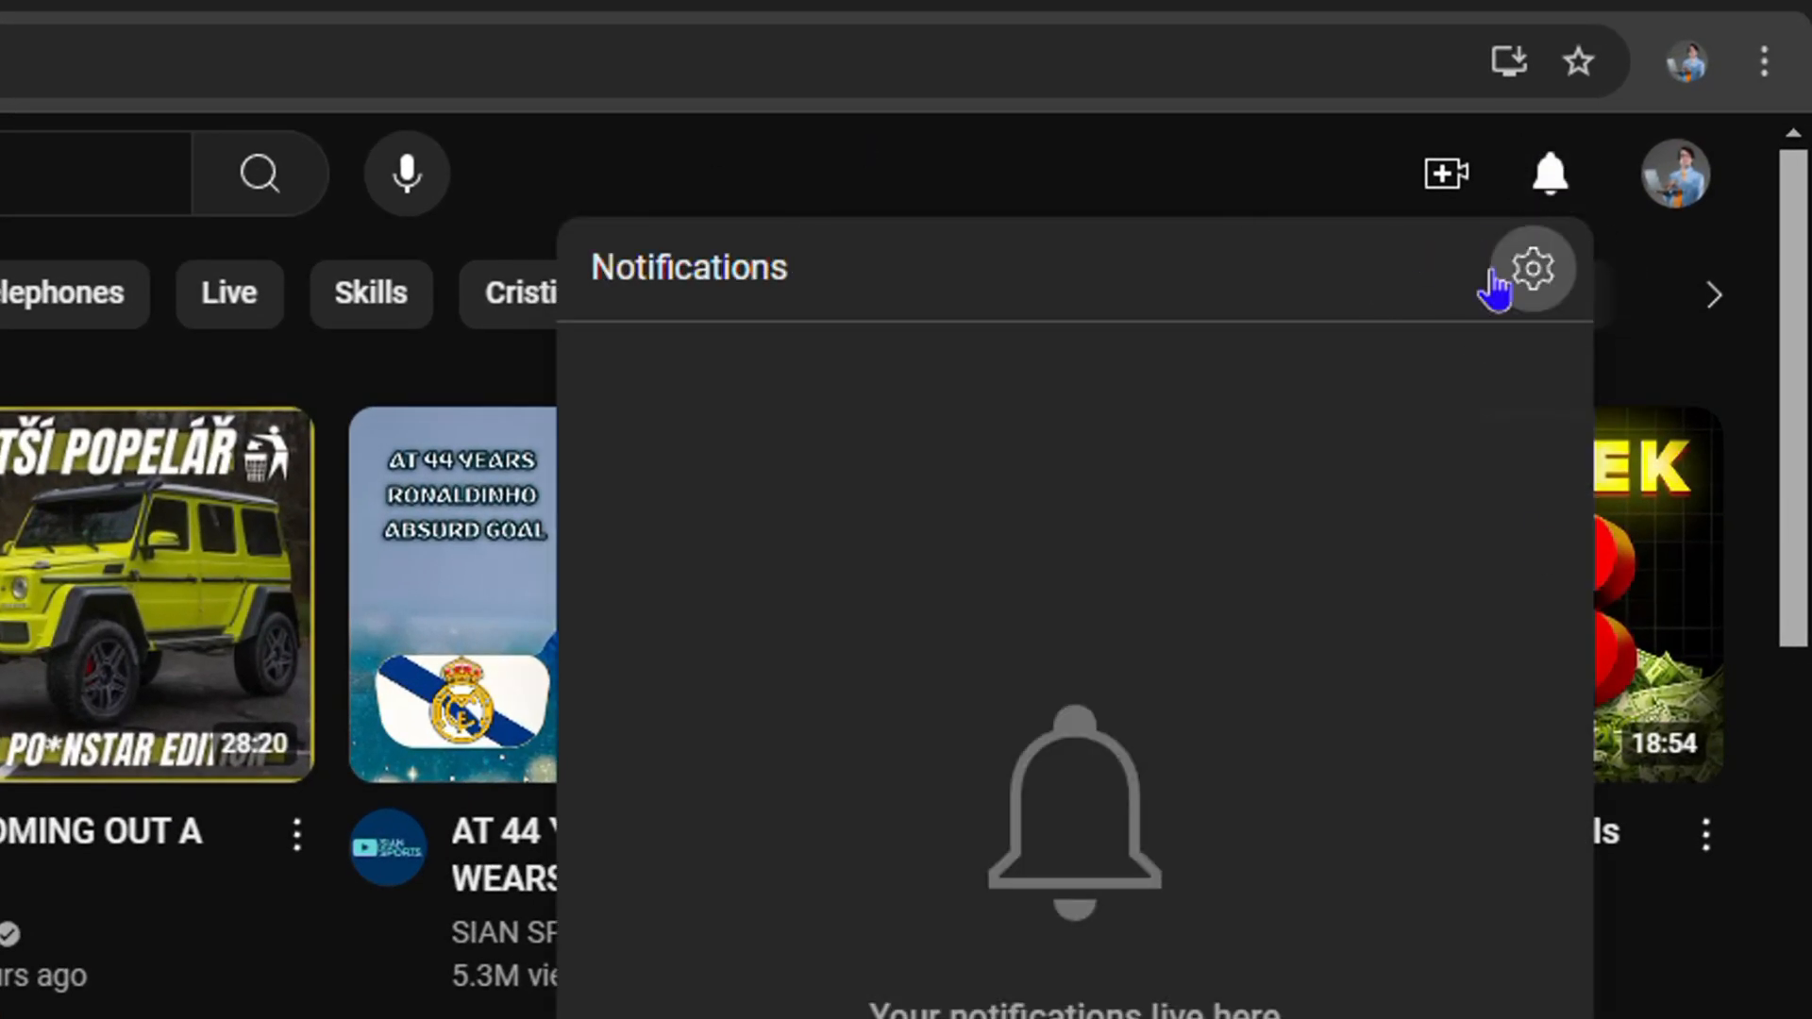
Go to the notification settings page from the panel's gear icon
click(1534, 272)
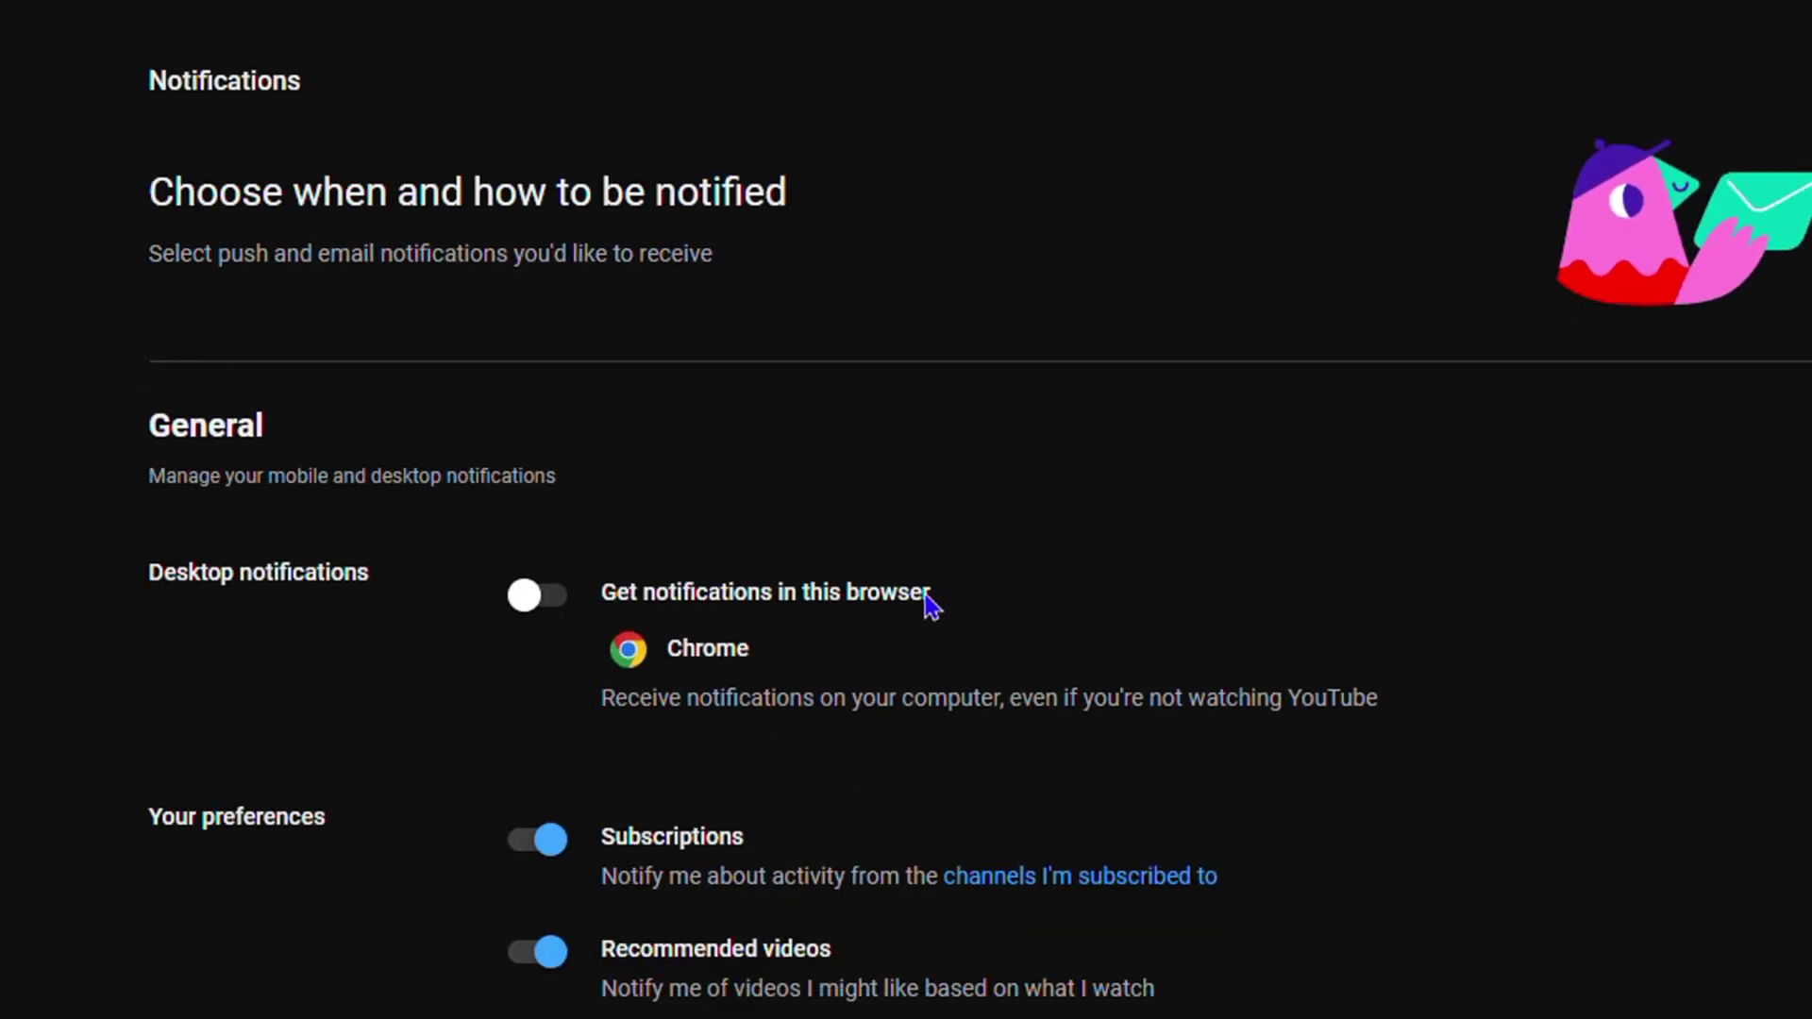
scroll(927, 602, down, 5)
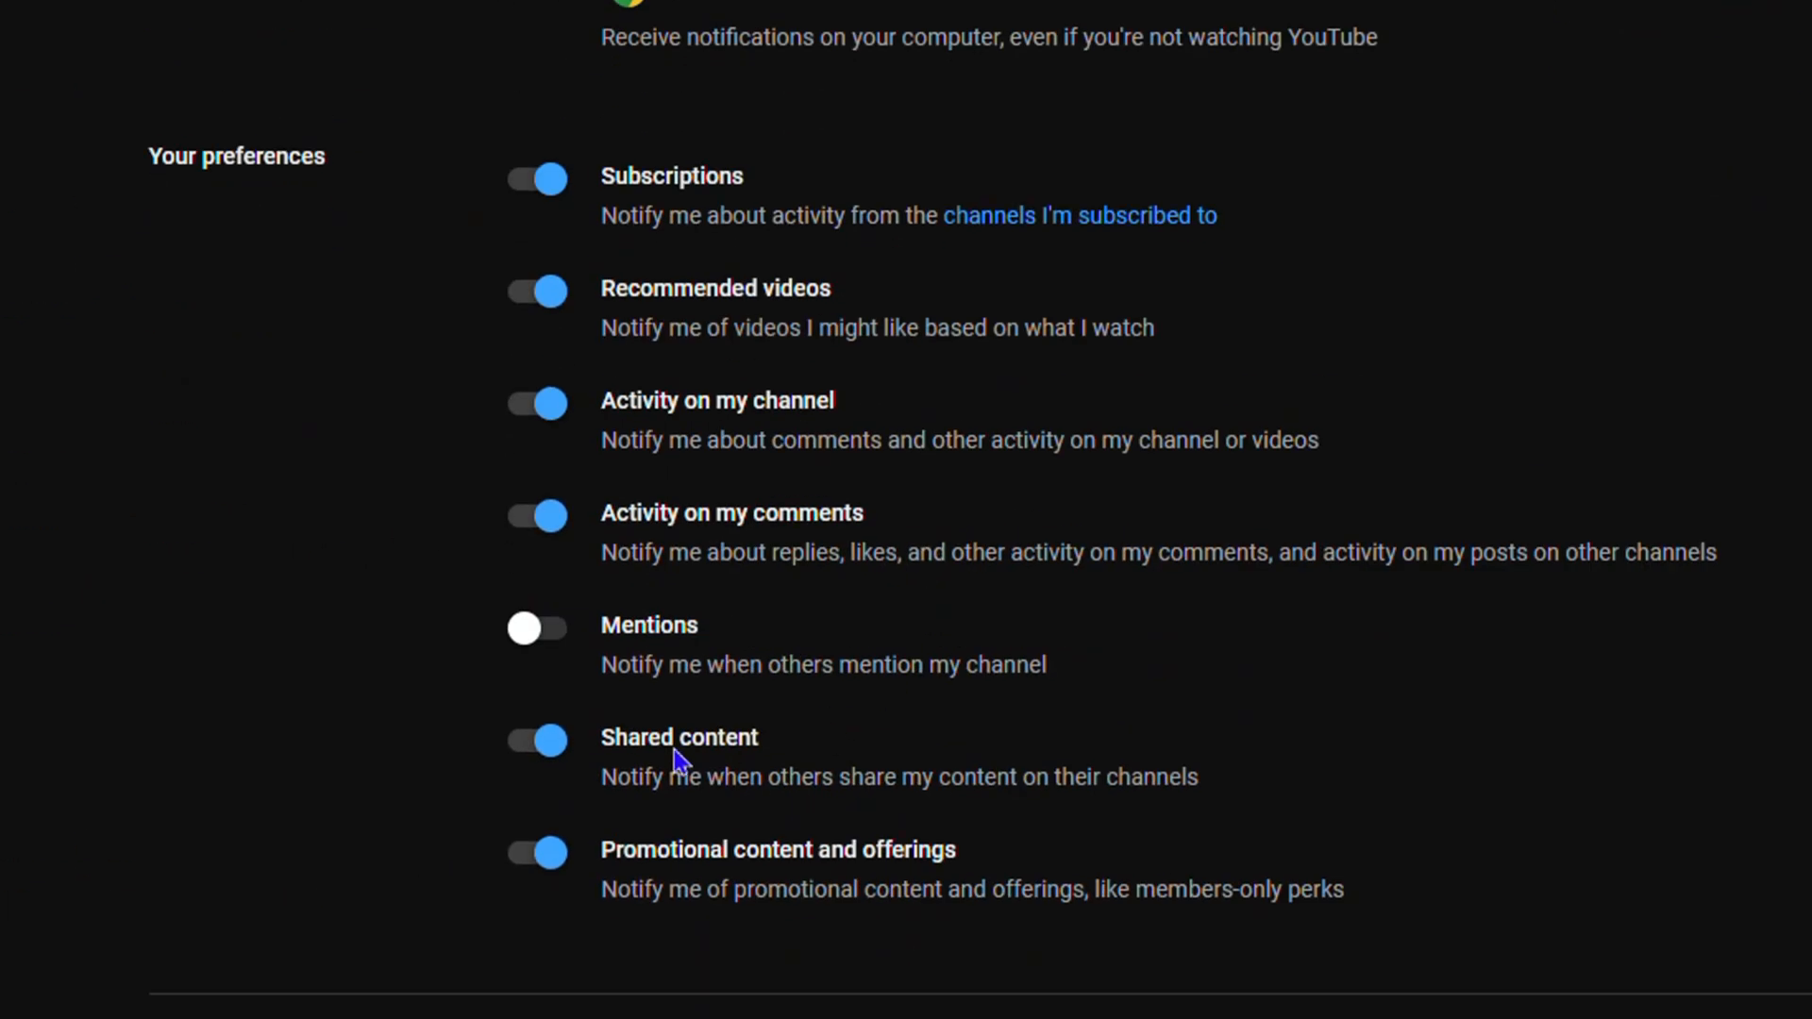